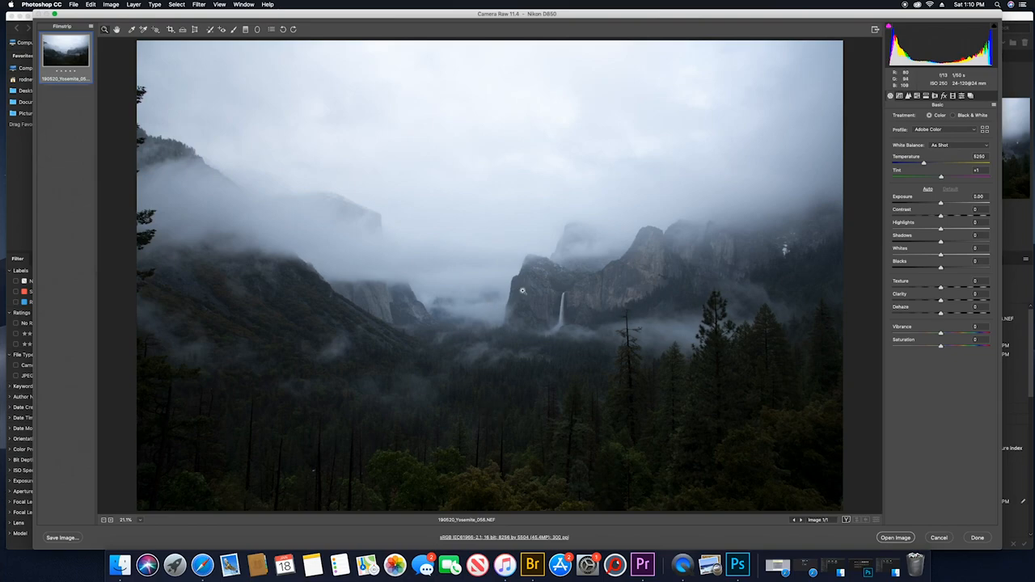
Step: Enable the lens profile corrections and raise Dehaze to +74 for the whole photo
left_click(935, 97)
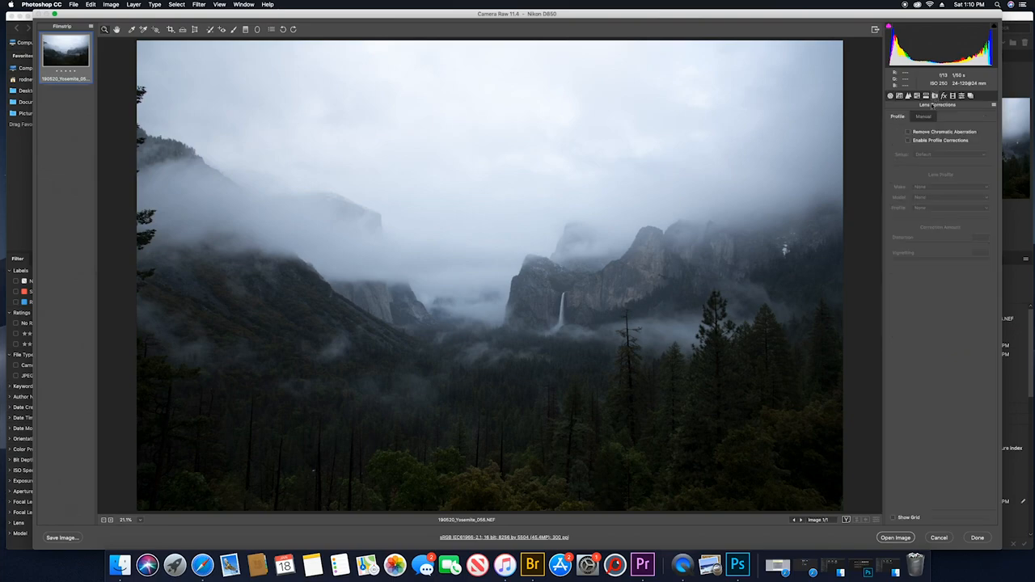
left_click(922, 140)
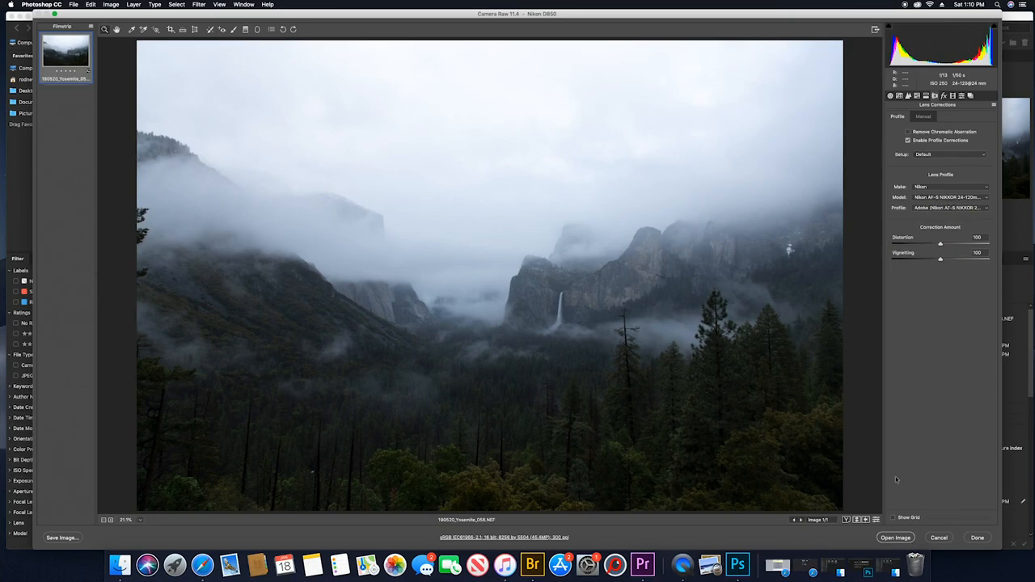
left_click(891, 96)
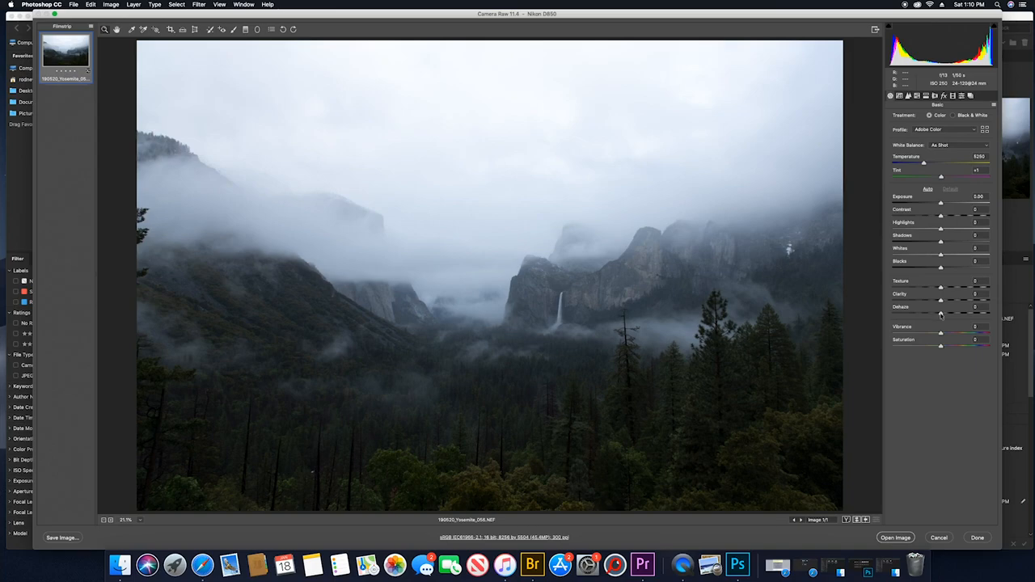
left_click_drag(940, 314, 975, 317)
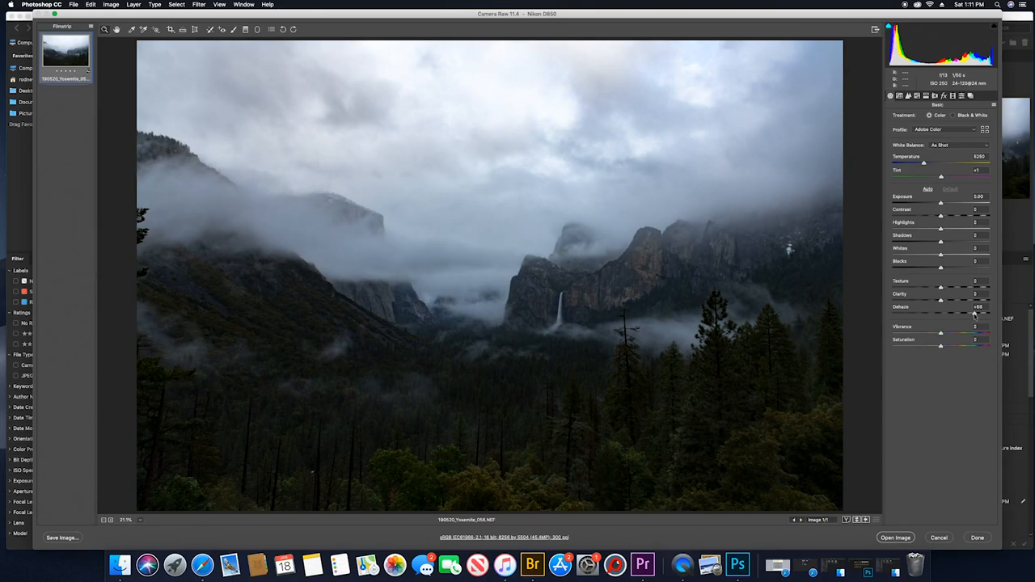
left_click_drag(975, 316, 976, 316)
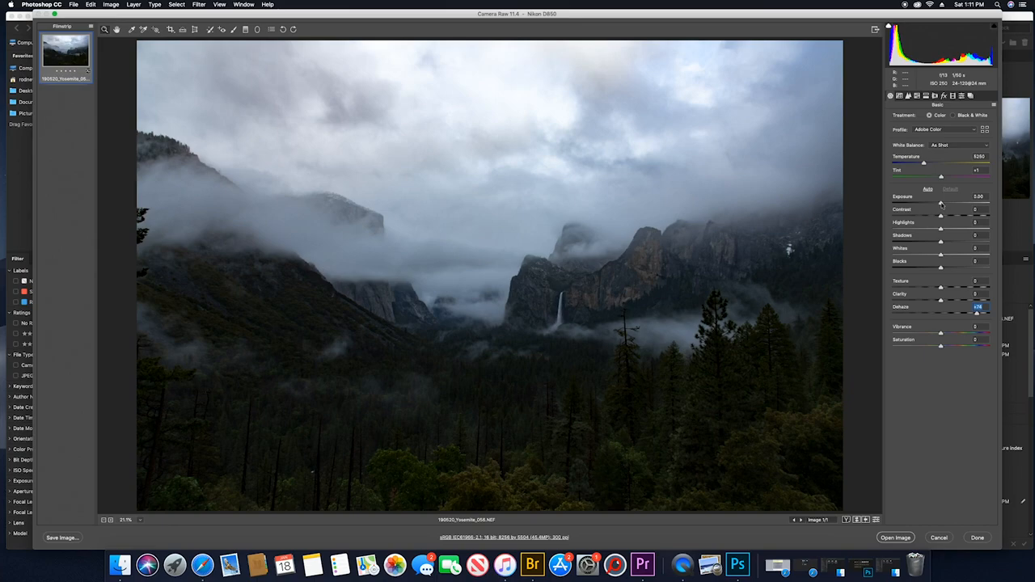
Step: Set the Exposure to +0.80 and the White Balance to the Daylight preset
left_click_drag(941, 204, 950, 206)
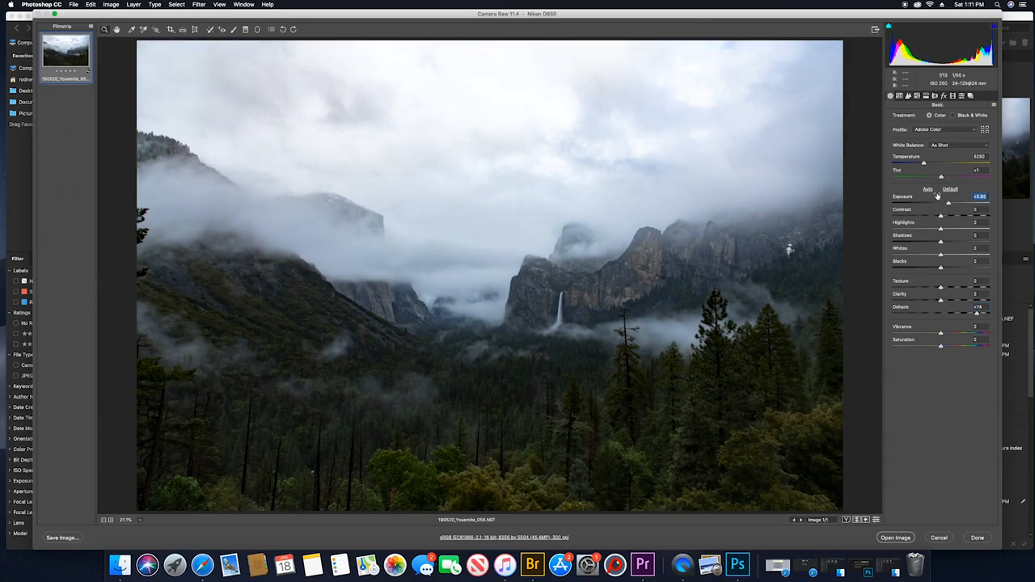
mouse_move(924, 164)
left_mouse_down()
mouse_move(912, 165)
mouse_move(969, 168)
mouse_move(898, 170)
mouse_move(936, 166)
left_mouse_up()
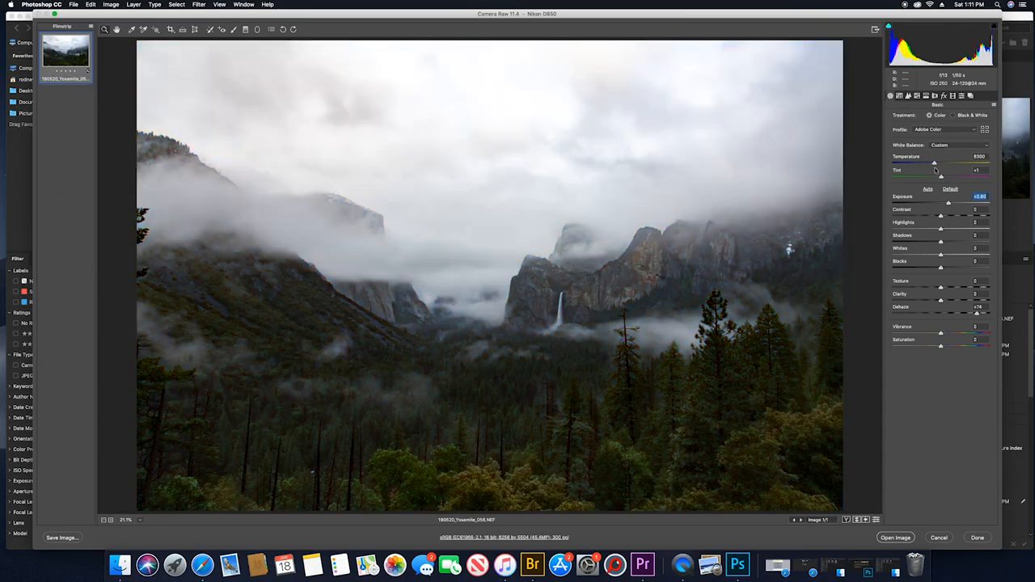
left_click(944, 145)
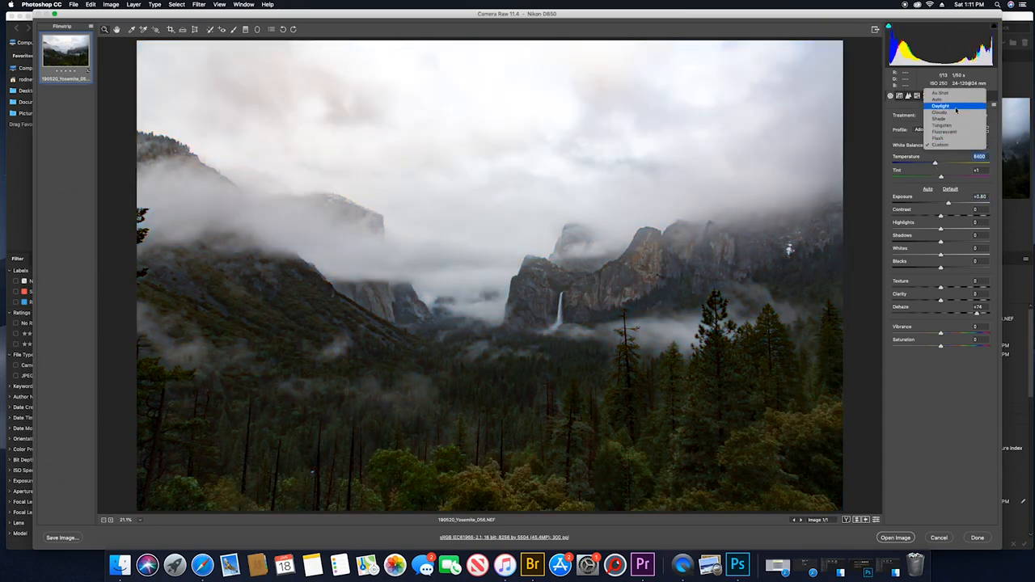
left_click(956, 107)
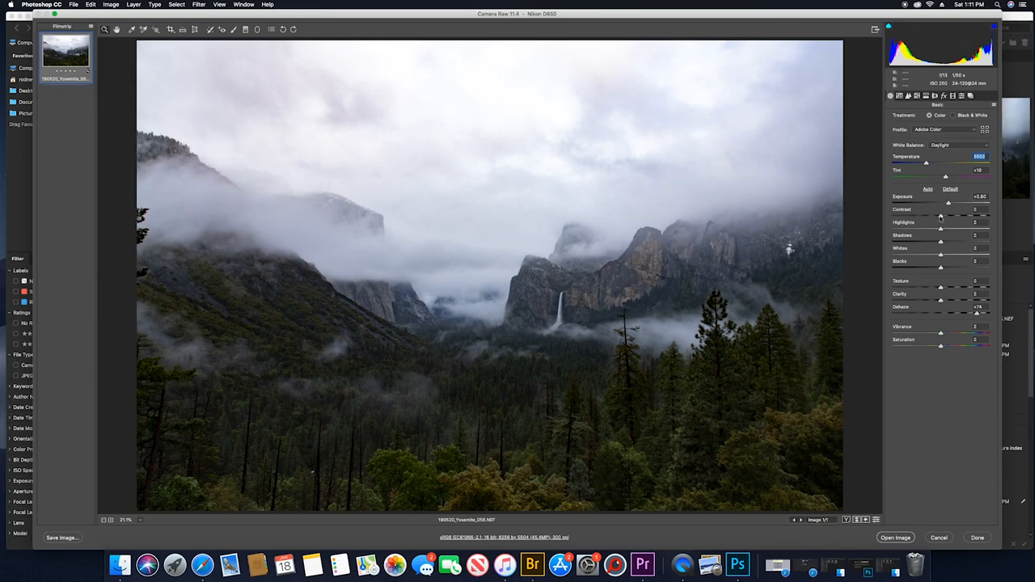
Step: Adjust the tones with Contrast at -26, Highlights at -73, Whites at -41 and Shadows at +30
left_click_drag(940, 217, 919, 216)
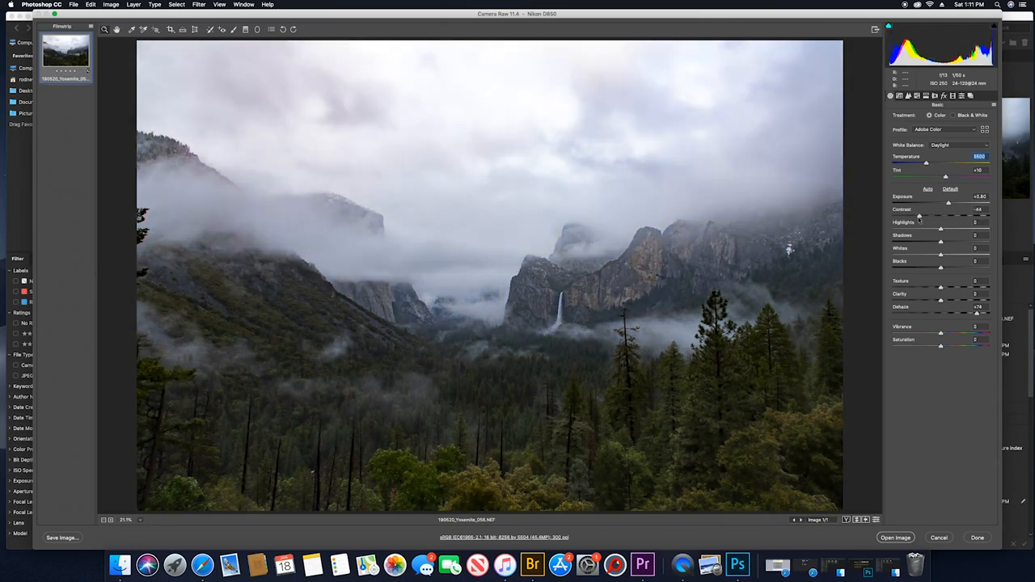
mouse_move(919, 217)
left_mouse_down()
mouse_move(943, 220)
mouse_move(931, 223)
left_mouse_up()
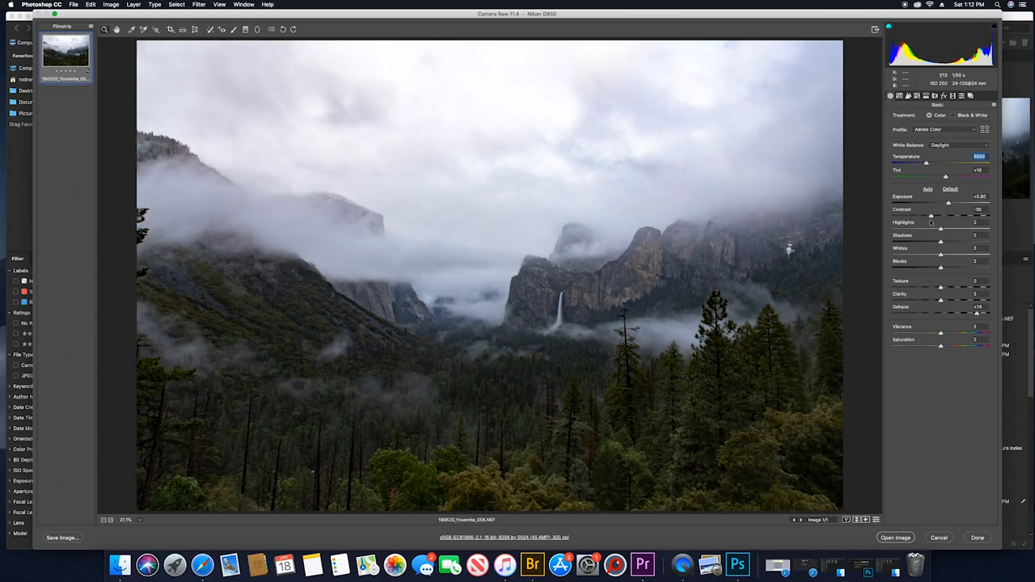
left_click_drag(930, 221, 928, 222)
left_click_drag(941, 230, 905, 232)
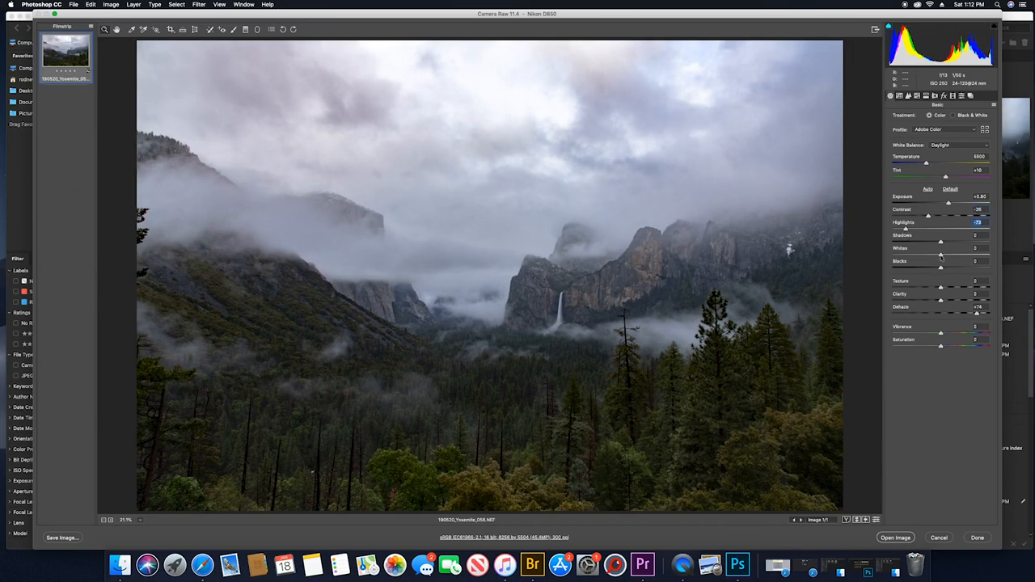
left_click_drag(940, 255, 920, 255)
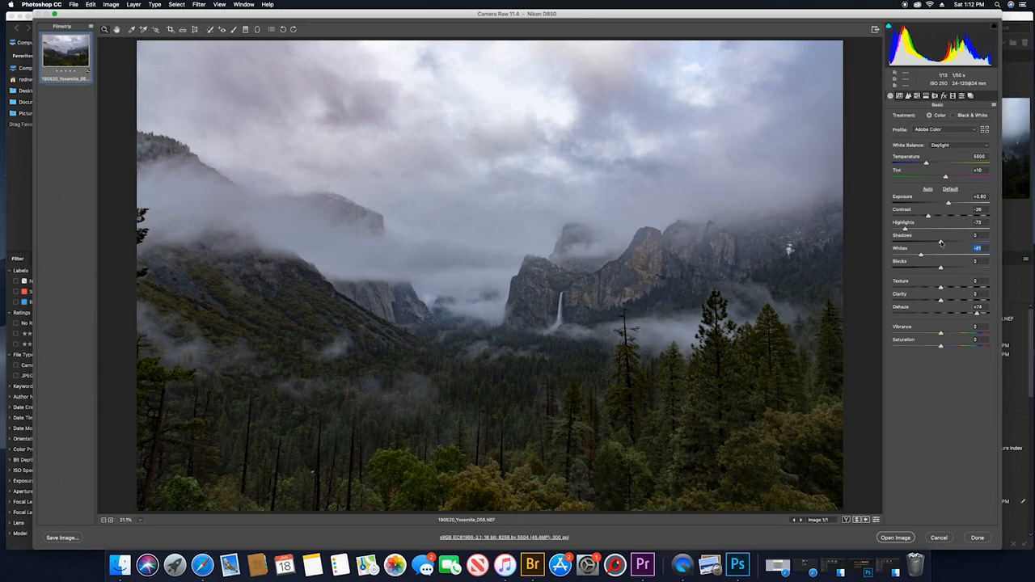
left_click_drag(940, 242, 956, 243)
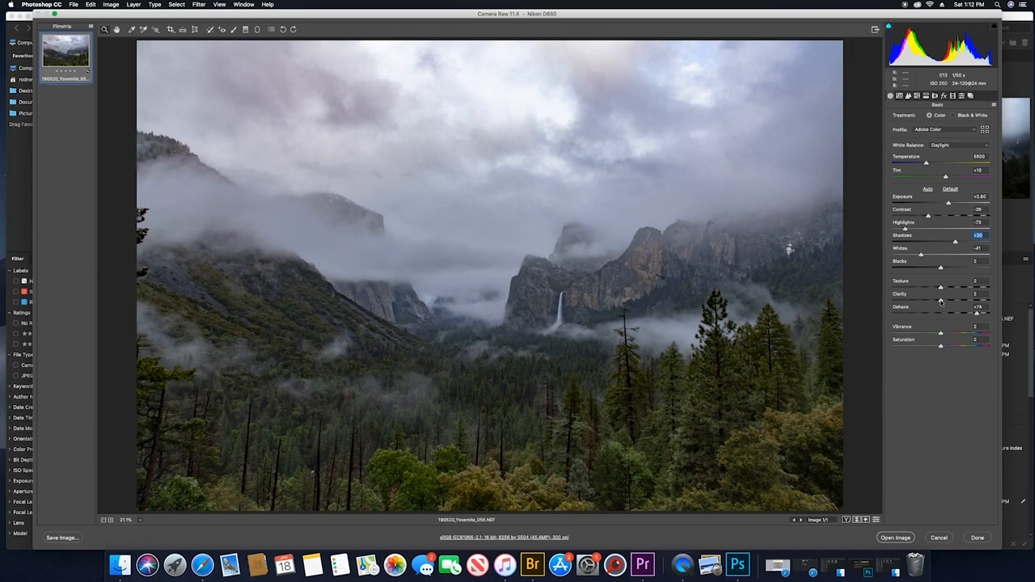
Step: Set Clarity to +8, Vibrance to +13 and Saturation to +5
left_click_drag(940, 302, 944, 303)
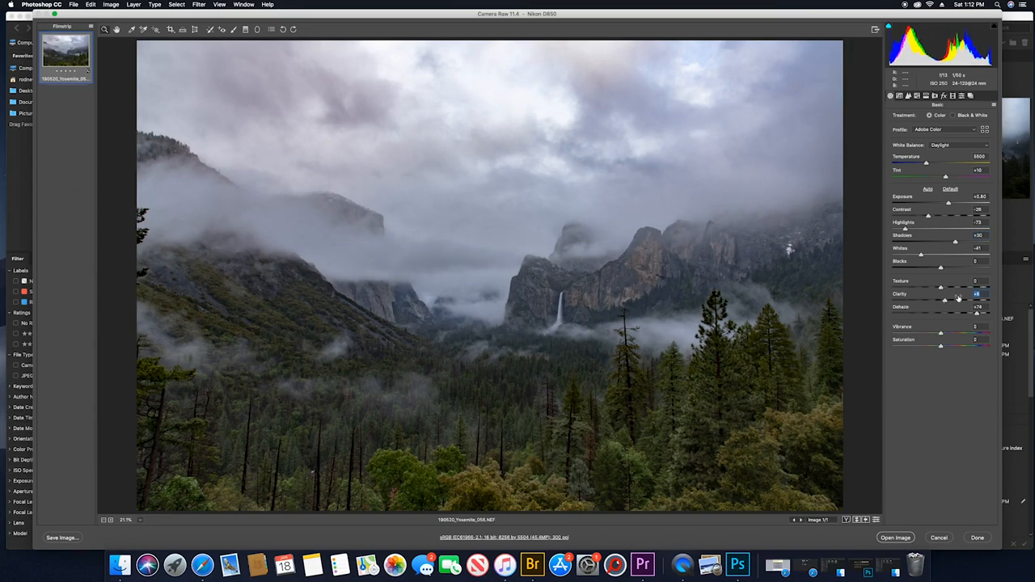
left_click_drag(940, 334, 943, 347)
left_click(943, 347)
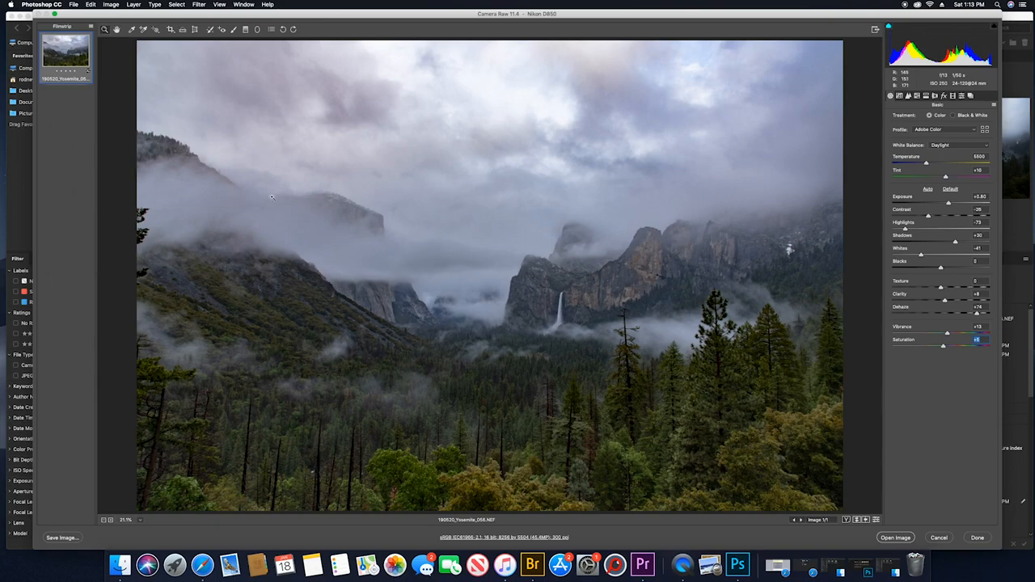
Step: Shift the forest hues to autumn tones with targeted Hue adjustment, bringing Yellows to -100 and Greens to -92
left_click(156, 31)
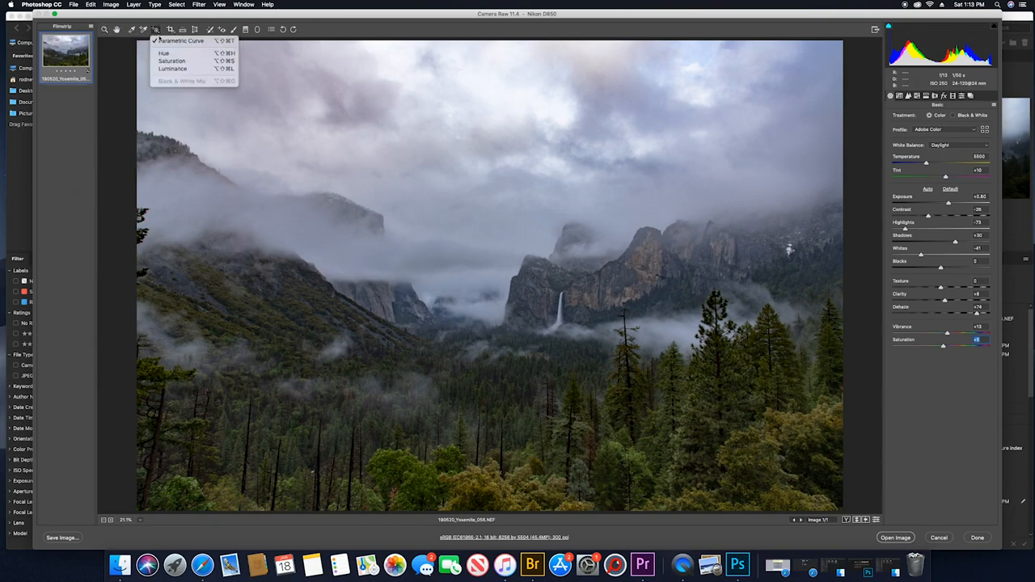
left_click(164, 53)
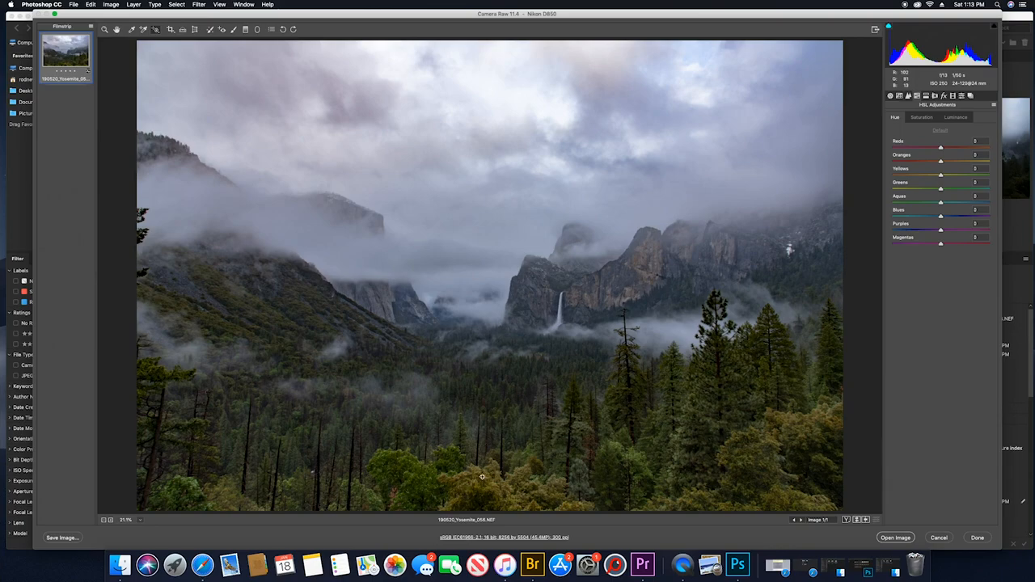
left_click_drag(482, 476, 524, 477)
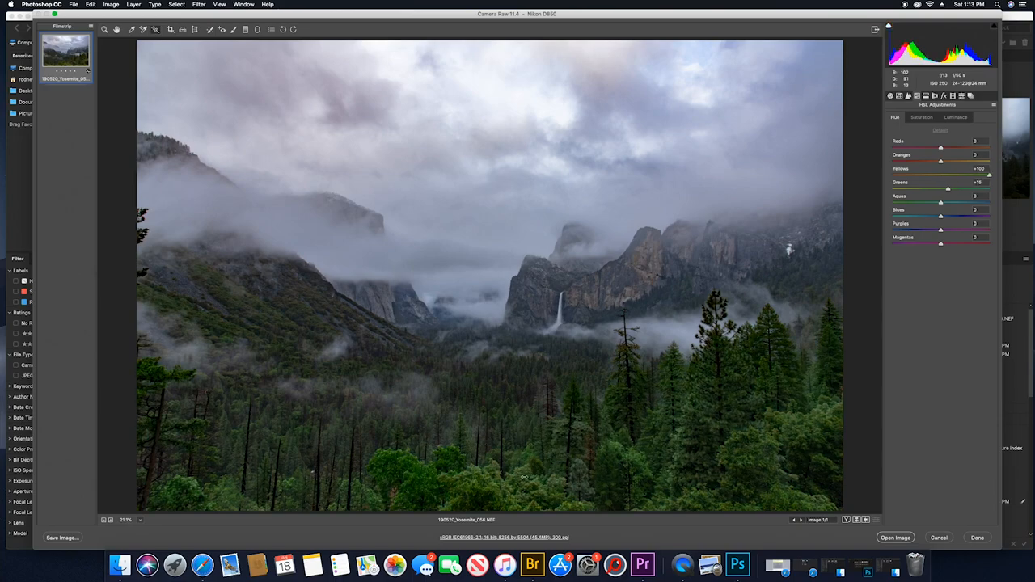
left_click_drag(524, 477, 442, 481)
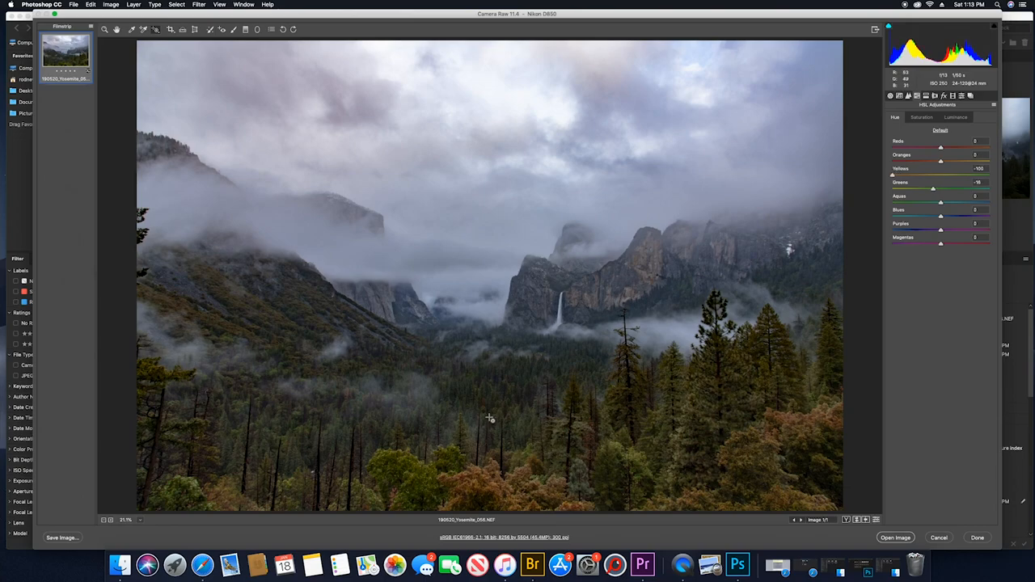
left_click_drag(447, 452, 426, 449)
left_click_drag(420, 450, 416, 450)
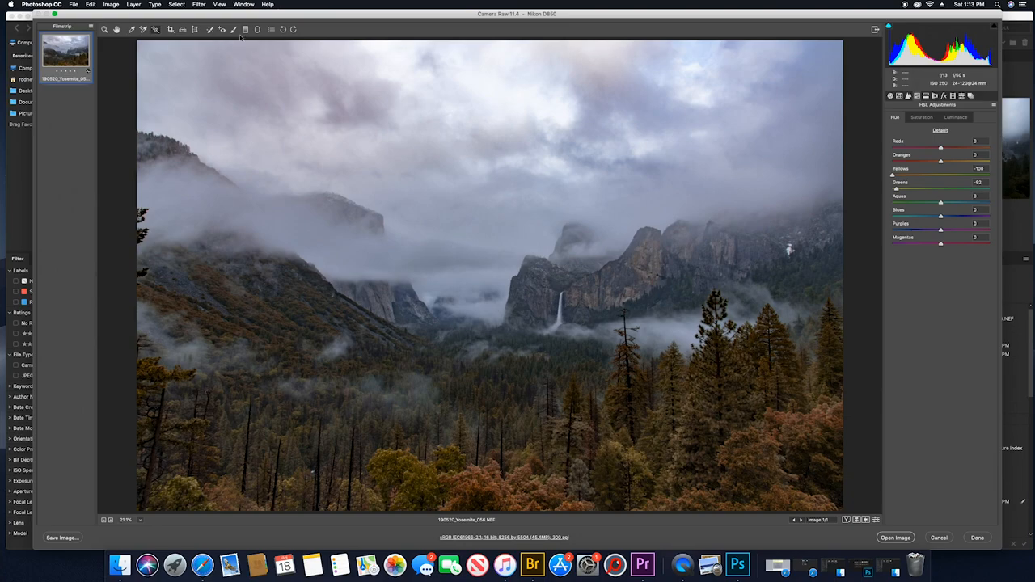
Step: Draw a graduated filter from the sky's top edge down to the cliffs, with Temperature -10, Tint +13 and Saturation -6
left_click(245, 30)
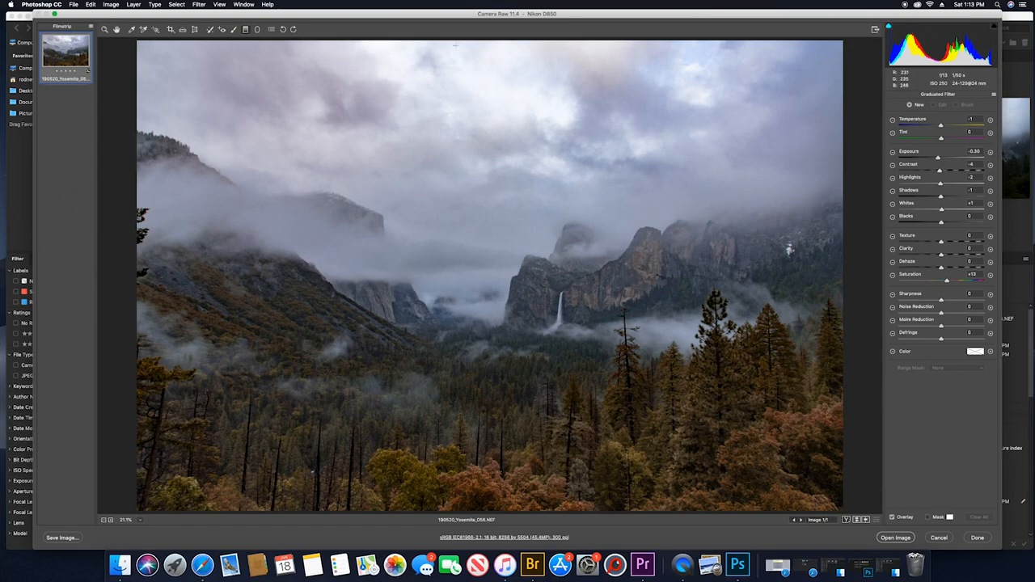
left_click_drag(489, 39, 490, 271)
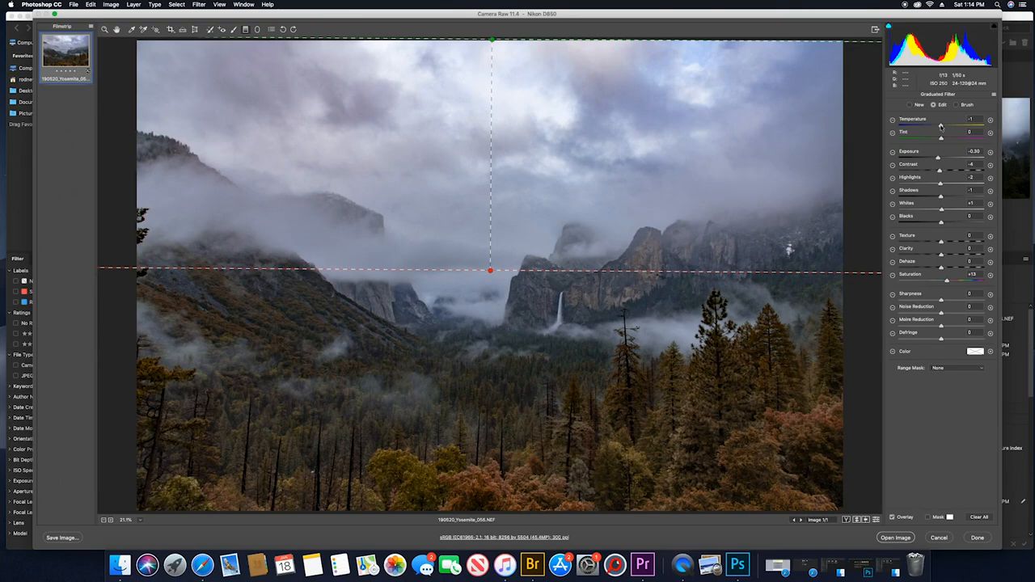
left_click_drag(940, 127, 936, 127)
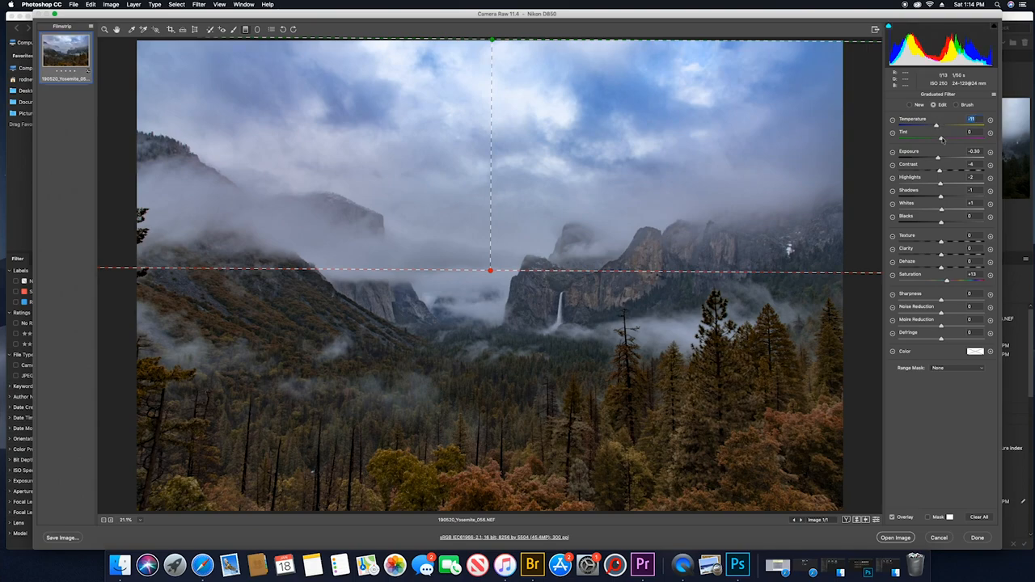
mouse_move(943, 139)
left_mouse_down()
mouse_move(971, 141)
mouse_move(944, 140)
mouse_move(937, 127)
left_mouse_up()
left_click(948, 138)
left_click_drag(949, 282, 939, 282)
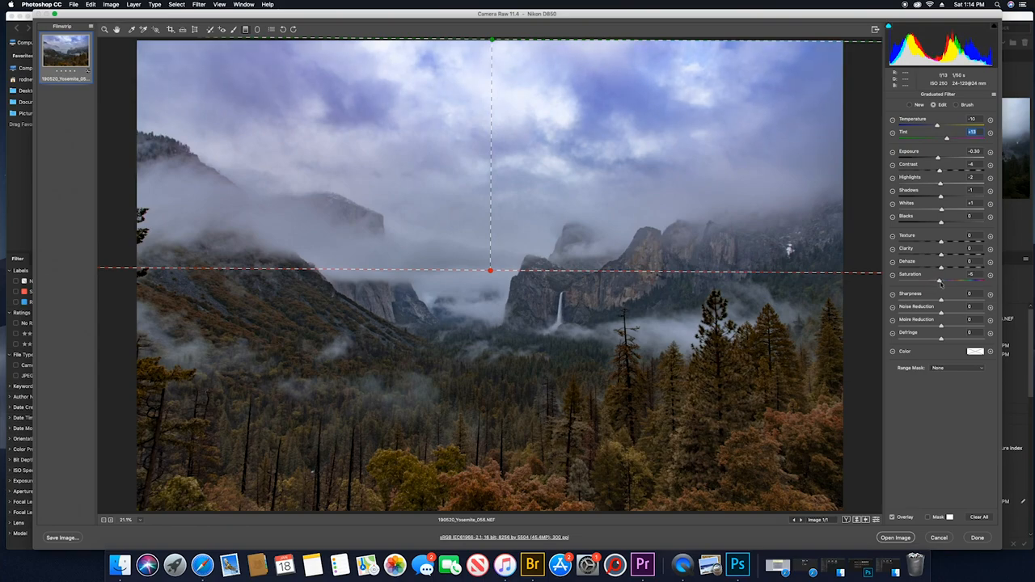
left_click_drag(941, 283, 939, 282)
Step: Give the sky's graduated filter a pink color tint with Hue 318 and Saturation 26
left_click(975, 352)
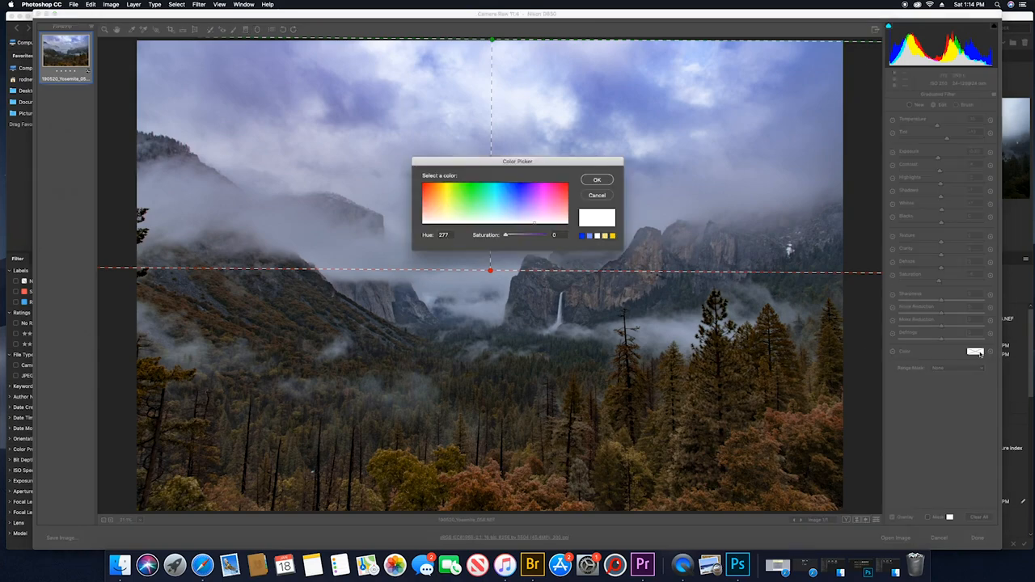
left_click_drag(534, 203, 554, 208)
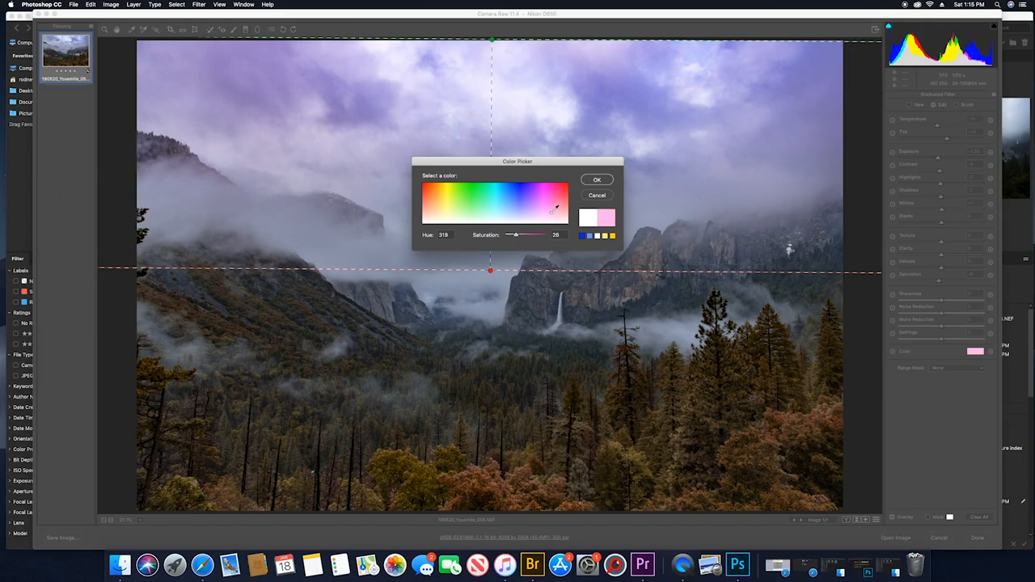
left_click(597, 180)
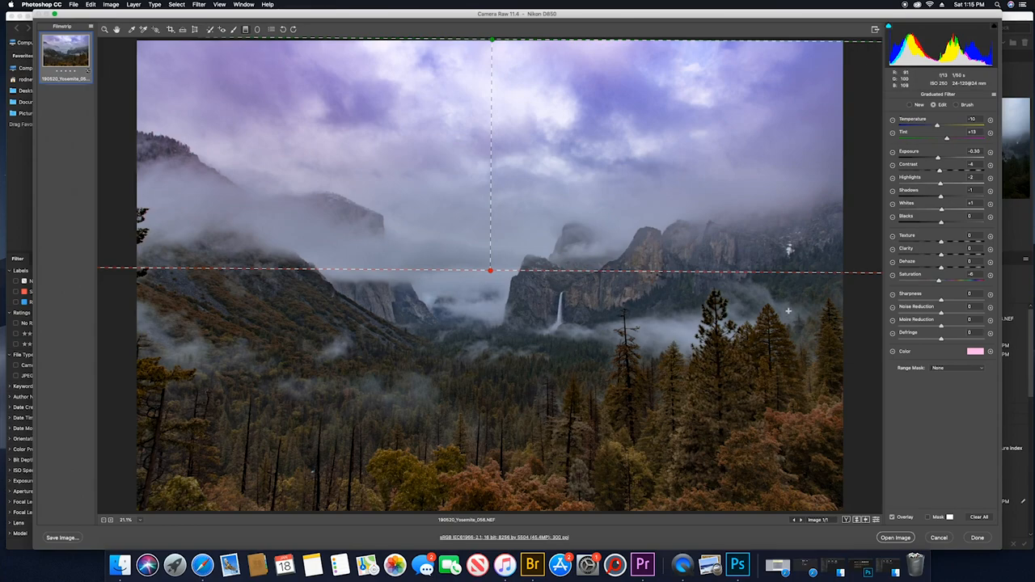
Step: Switch to the Adjustment Brush and replace its pink color tint with white
left_click(233, 30)
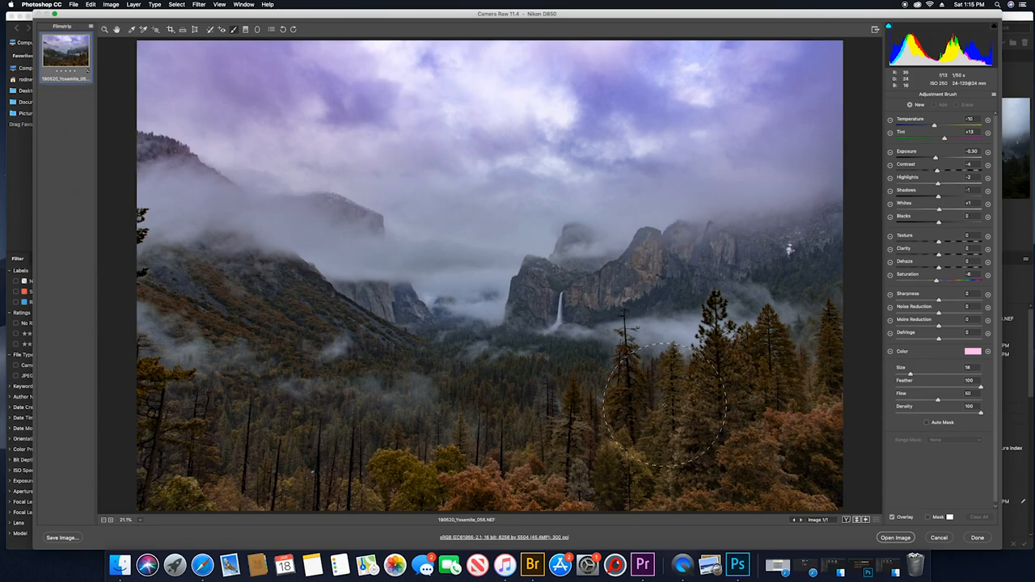
left_click(978, 353)
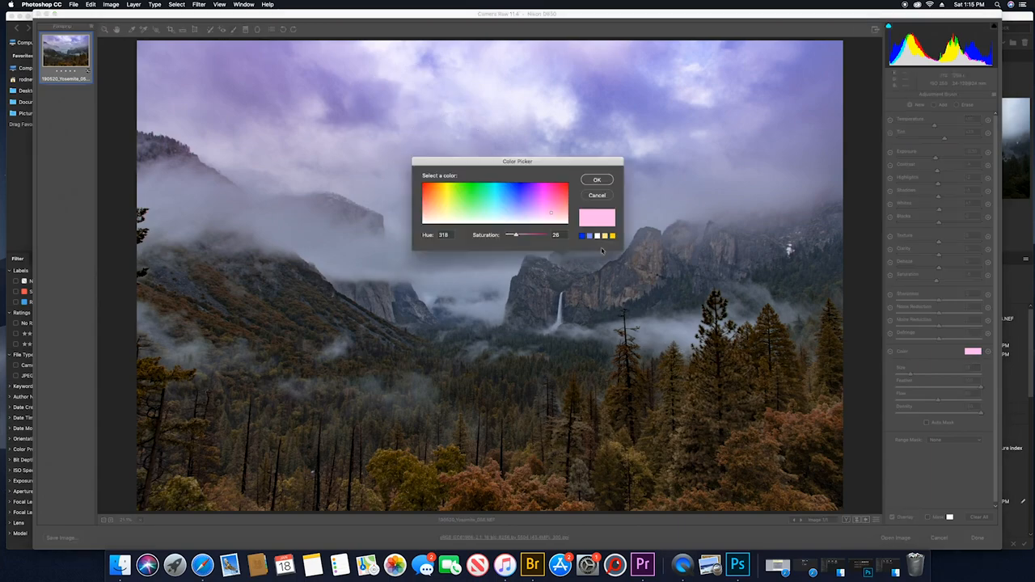
left_click_drag(554, 219, 554, 224)
left_click(597, 180)
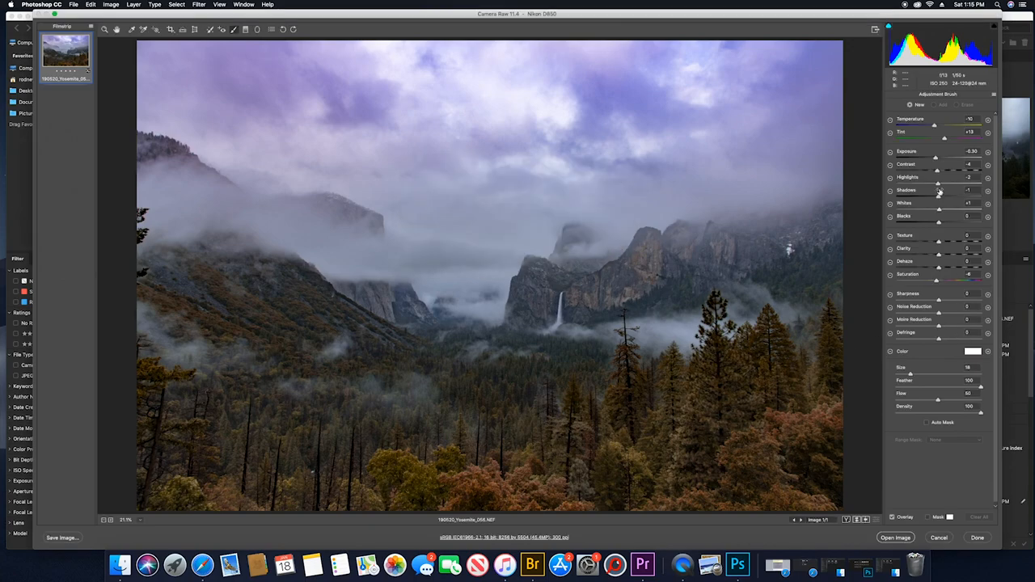
Step: Set the brush's Temperature to +6 and Tint to -3, and paint over the cliffs and mountain slopes
left_click_drag(942, 140, 938, 139)
left_click_drag(941, 128, 944, 129)
left_click(816, 264)
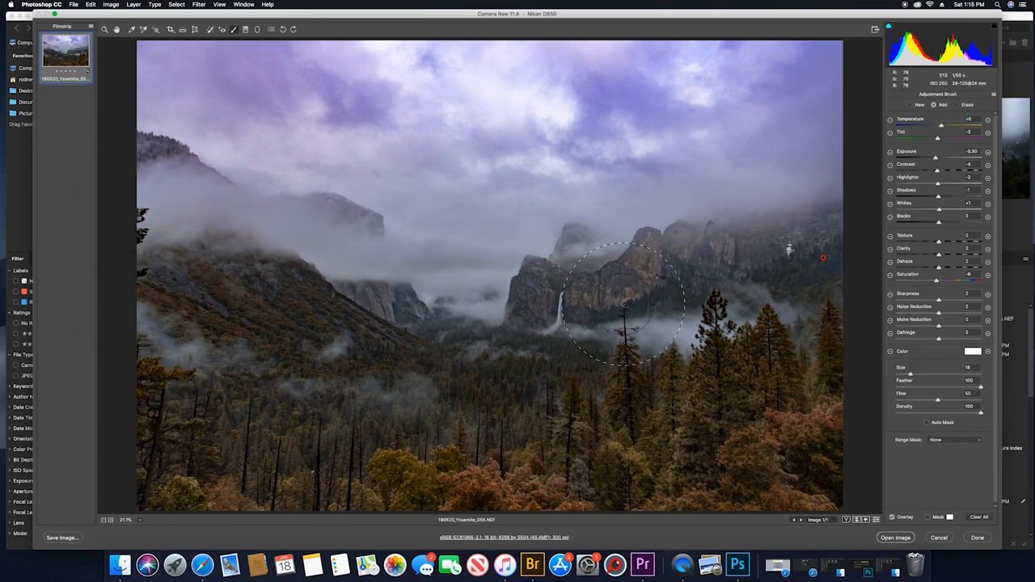
Step: Refine the brushed mountains with Exposure -0.40, Temperature +10, Tint -1 and Saturation +6
left_click_drag(936, 158, 935, 158)
mouse_move(944, 127)
left_mouse_down()
mouse_move(928, 127)
mouse_move(945, 131)
mouse_move(938, 139)
left_mouse_up()
left_click_drag(937, 281, 941, 282)
Step: Paint a new brush adjustment over the foreground trees and set its Temperature to +5, Tint to +1 and Clarity to +7
left_click(909, 105)
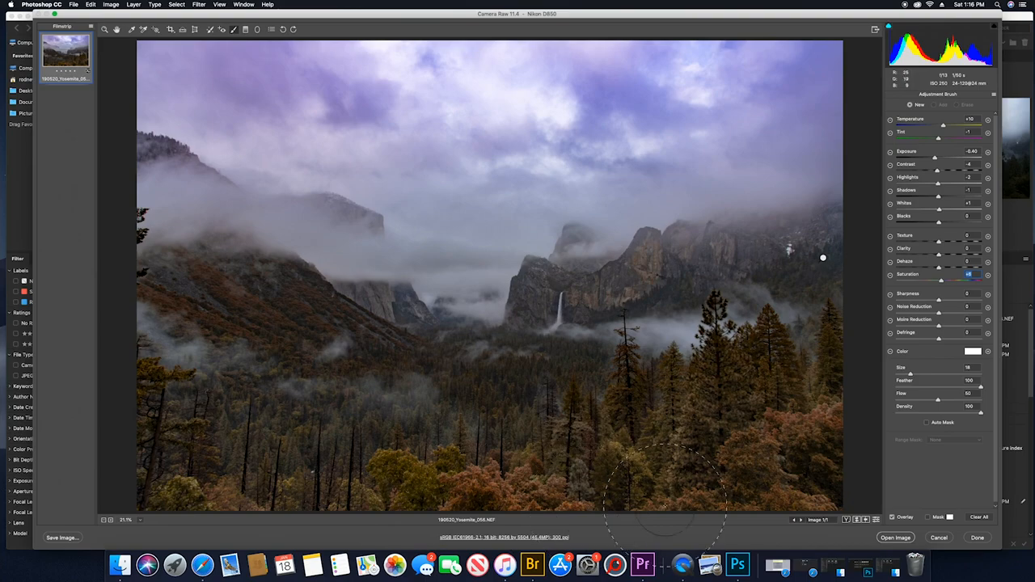
left_click(809, 419)
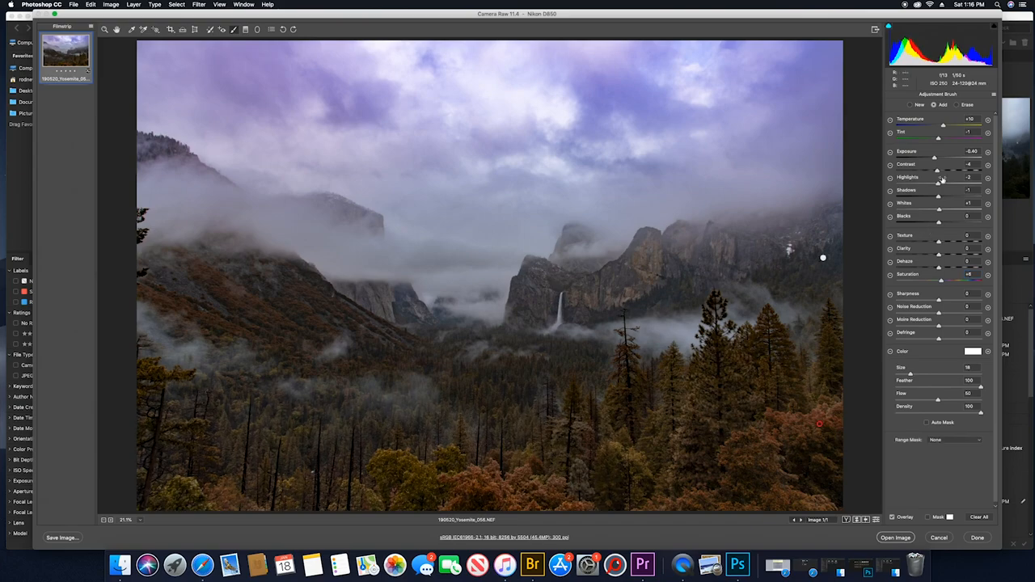
mouse_move(942, 128)
left_mouse_down()
mouse_move(958, 127)
mouse_move(939, 125)
mouse_move(949, 139)
mouse_move(917, 139)
mouse_move(939, 139)
left_mouse_up()
left_click_drag(938, 257, 941, 256)
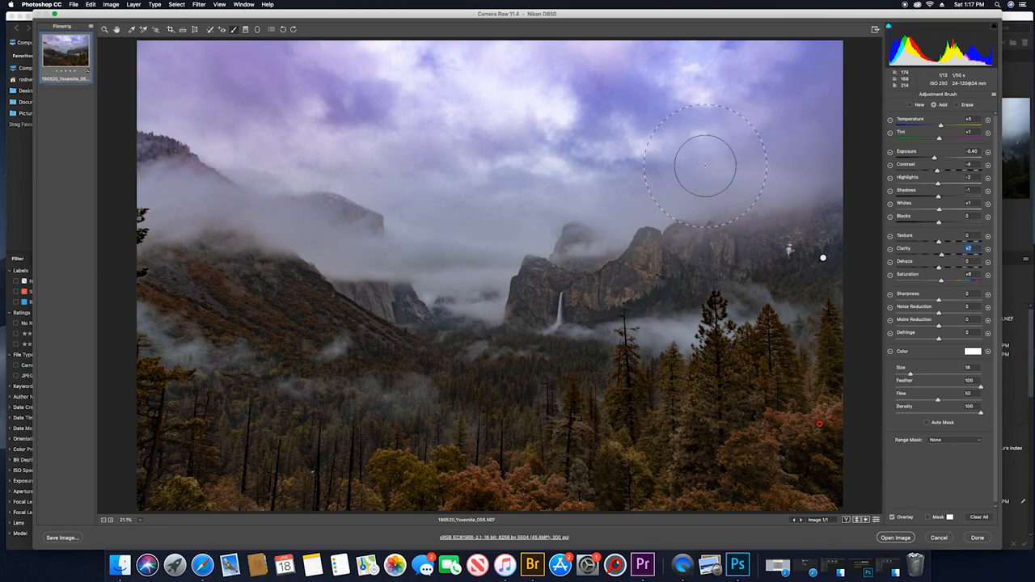
Step: Paint a new size 22 brush adjustment over the upper sky and set its Exposure to -0.25, Temperature to +10 and Tint to +4
left_click(913, 106)
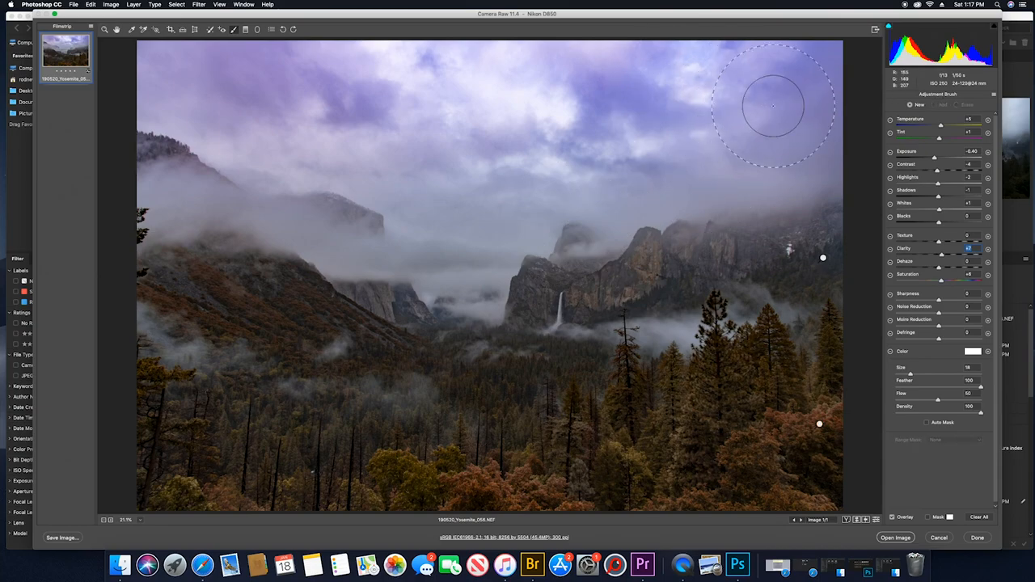
key("bracketright")
key("bracketright")
key("bracketright")
key("bracketright")
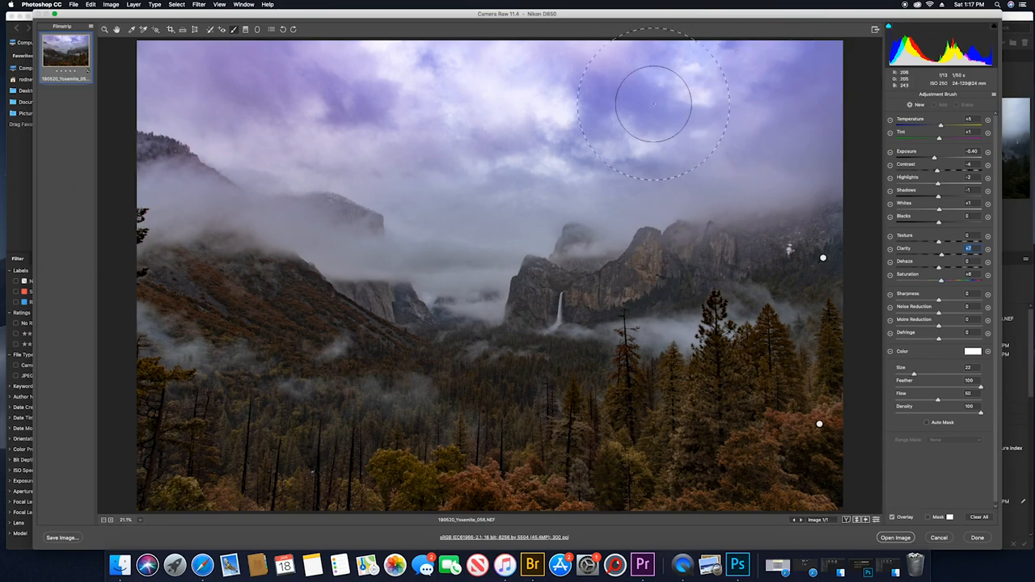
mouse_move(203, 80)
left_mouse_down()
mouse_move(461, 145)
mouse_move(507, 177)
mouse_move(539, 182)
mouse_move(682, 141)
mouse_move(759, 100)
mouse_move(740, 88)
mouse_move(398, 84)
left_mouse_up()
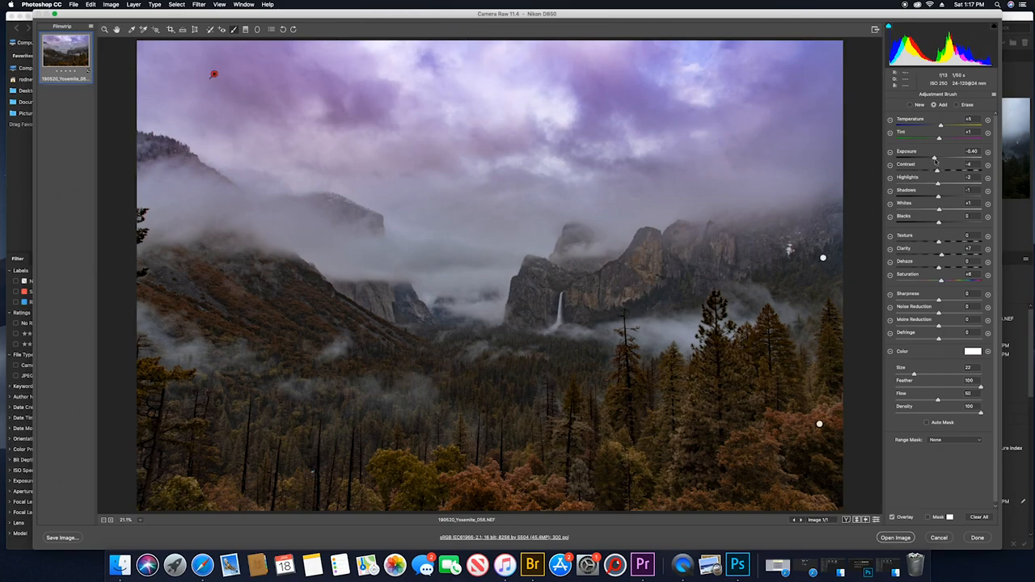
mouse_move(936, 160)
left_mouse_down()
mouse_move(950, 160)
mouse_move(936, 160)
mouse_move(943, 129)
left_mouse_up()
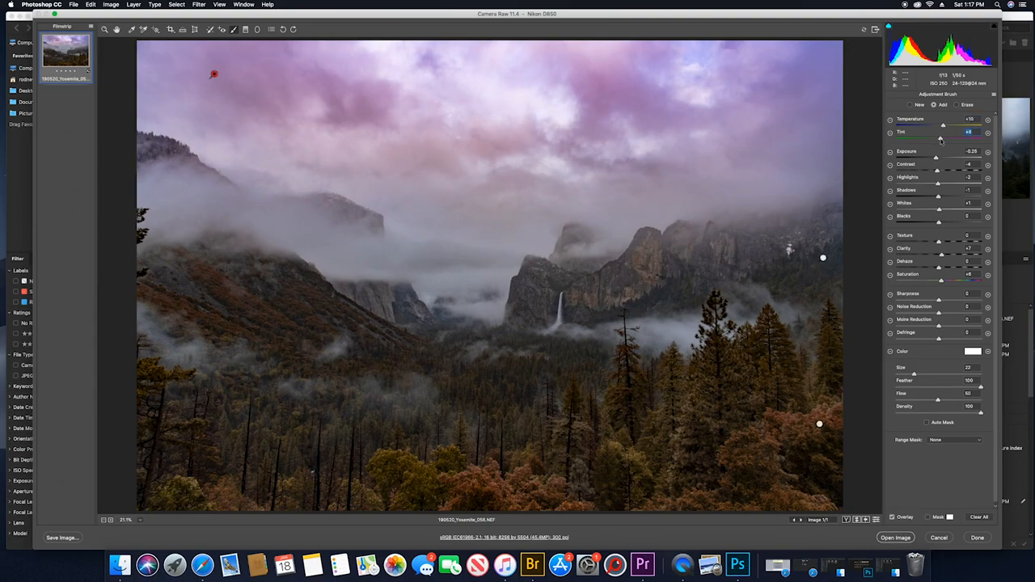
Step: Reduce the brush size to 8 and set the sky brush's Exposure to -0.15, Temperature to +1 and Tint to +1
key("bracketleft")
key("bracketleft")
key("bracketleft")
key("bracketleft")
key("bracketleft")
key("bracketleft")
key("bracketleft")
key("bracketleft")
key("bracketleft")
key("bracketleft")
key("bracketleft")
key("bracketleft")
key("bracketleft")
key("bracketleft")
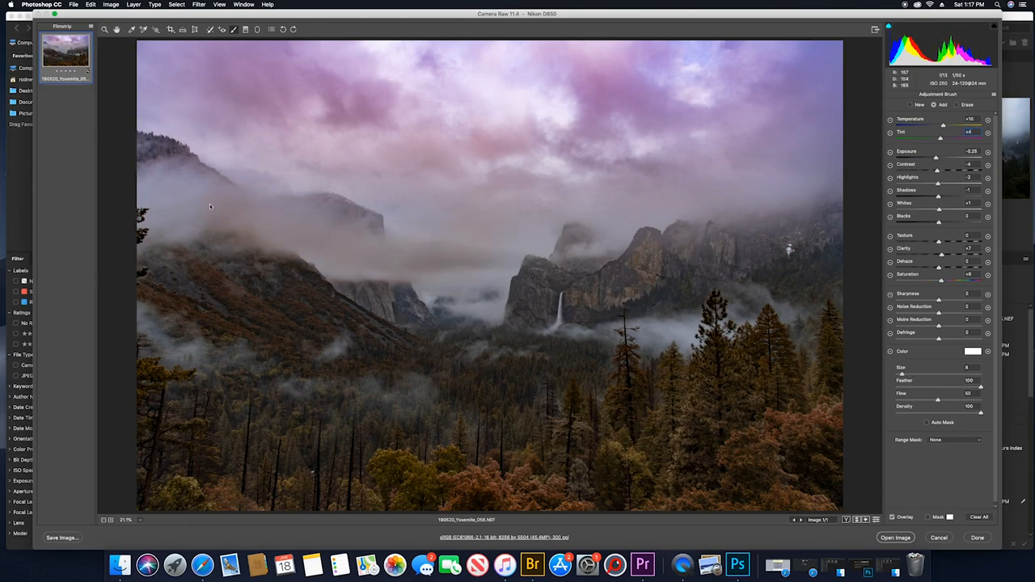
left_click(213, 74)
mouse_move(936, 157)
left_mouse_down()
mouse_move(942, 127)
mouse_move(940, 139)
left_mouse_up()
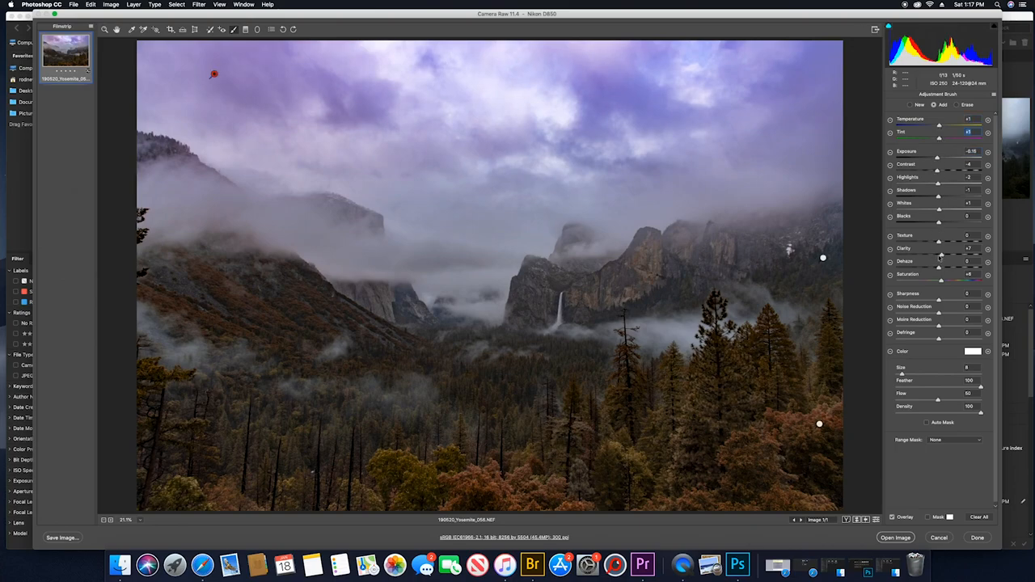
Step: Brush a new adjustment over the fog below the left cliffs with Whites +26, Highlights +17, Temperature -1, Tint +4 and Dehaze -12
left_click(913, 106)
left_click_drag(138, 208, 424, 266)
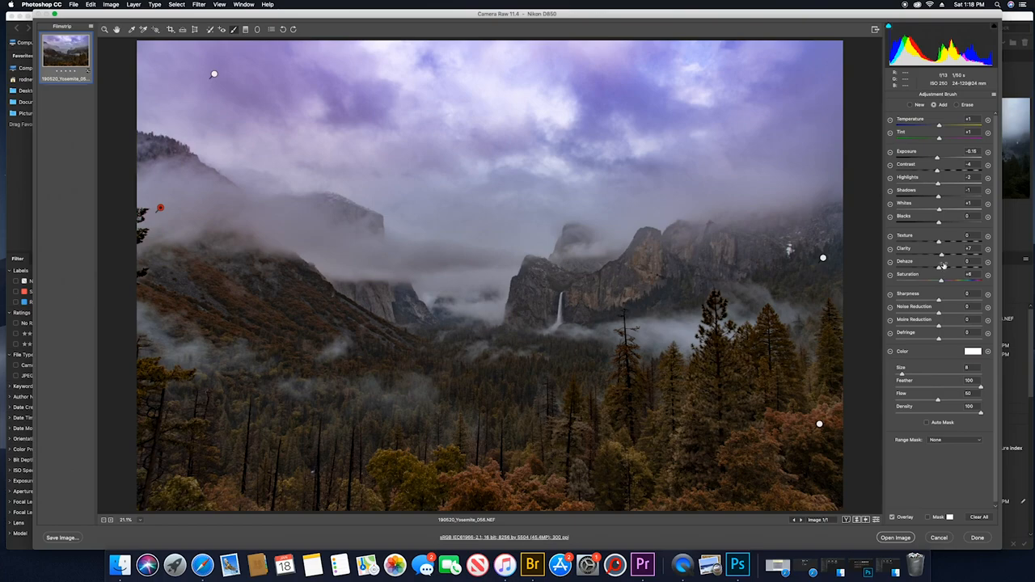
left_click_drag(939, 209, 947, 188)
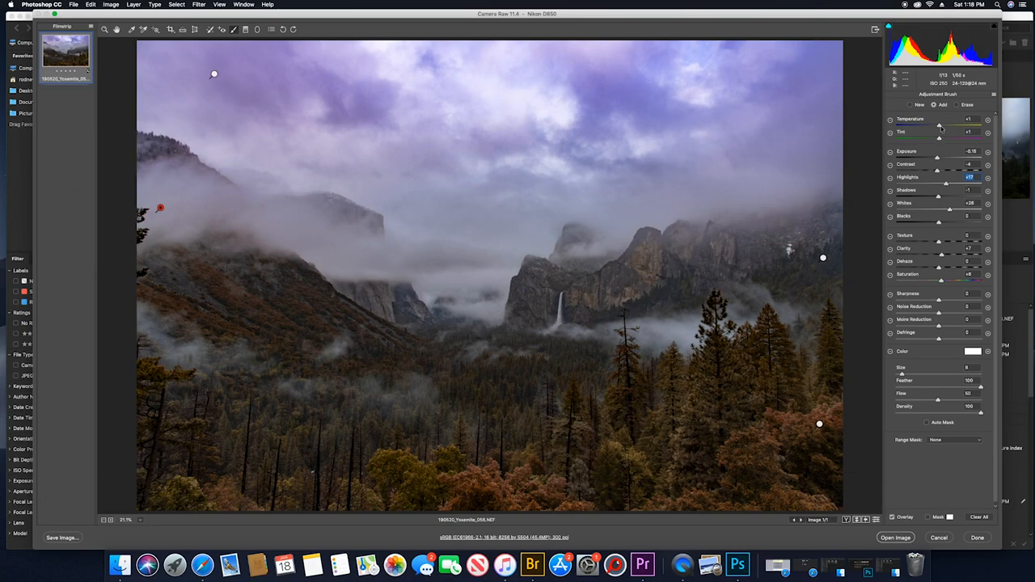
left_click_drag(939, 127, 940, 139)
left_click_drag(938, 270, 934, 269)
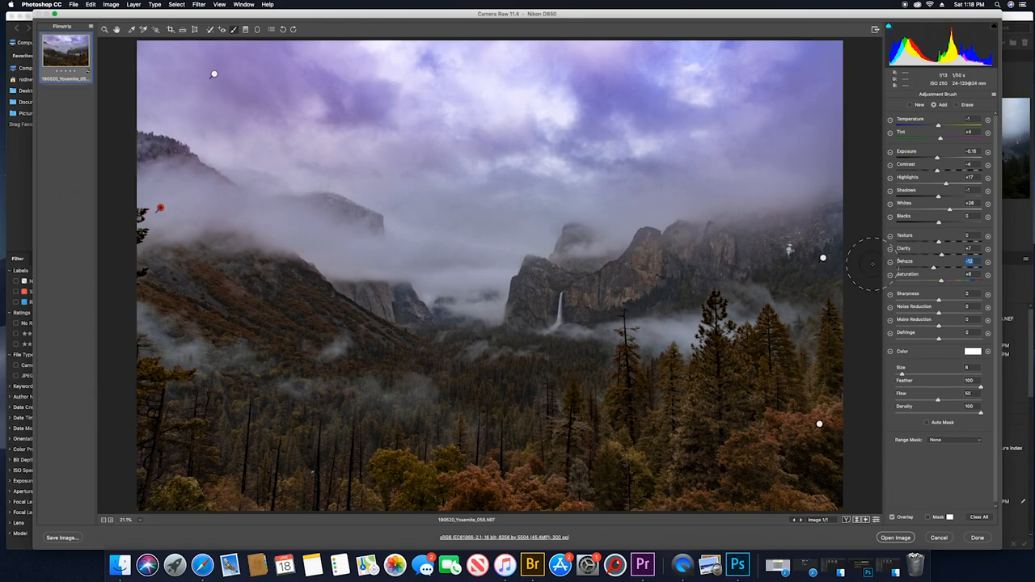
Step: Start a new brush adjustment and reset all its local correction settings
left_click(911, 106)
left_click(994, 94)
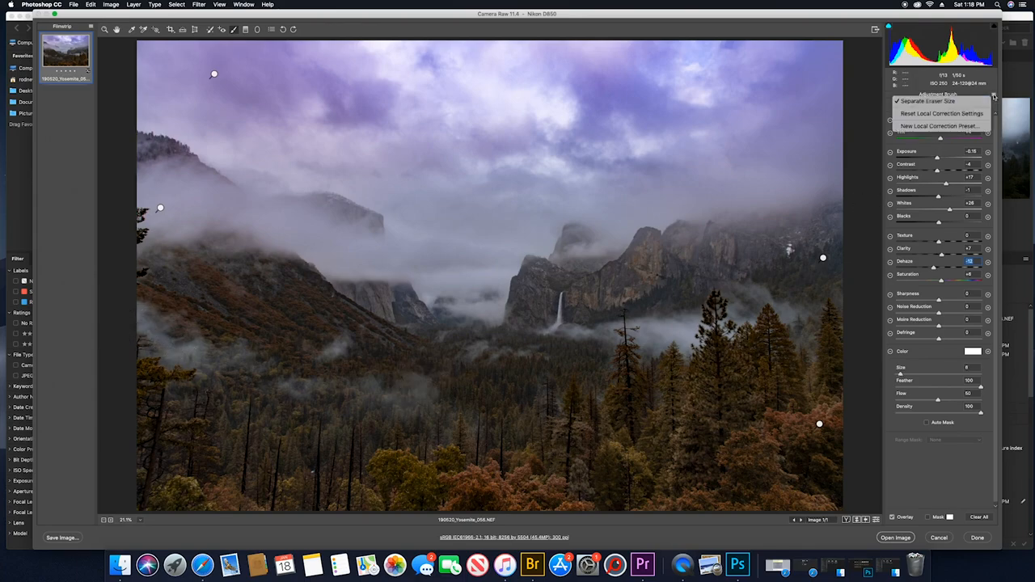
left_click(937, 115)
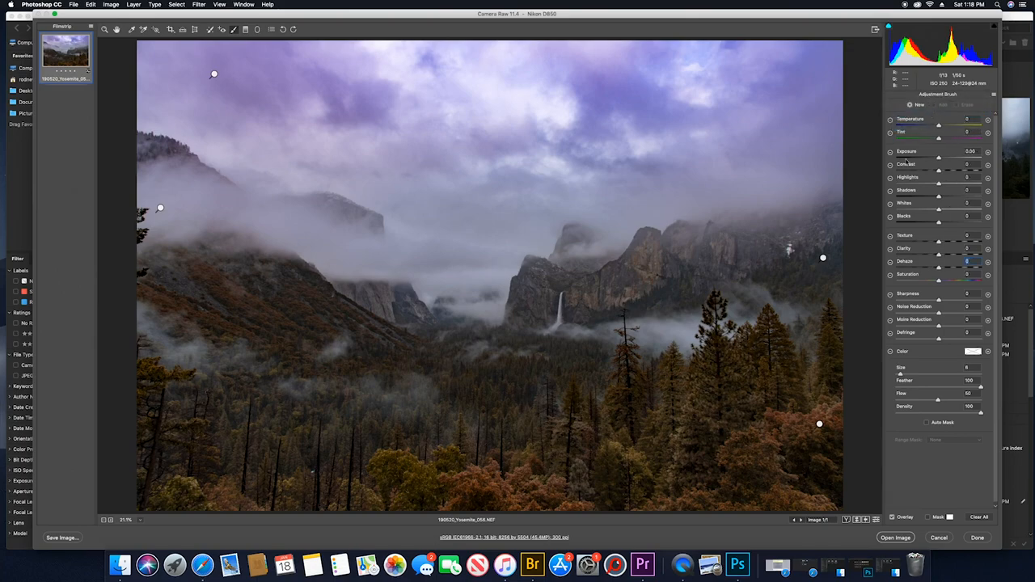
Step: Paint over the low mist on the left slope and set Dehaze to -46, Whites to +8 and Highlights to +12
left_click(154, 324)
key("v")
key("v")
key("v")
key("v")
left_click_drag(937, 269, 922, 268)
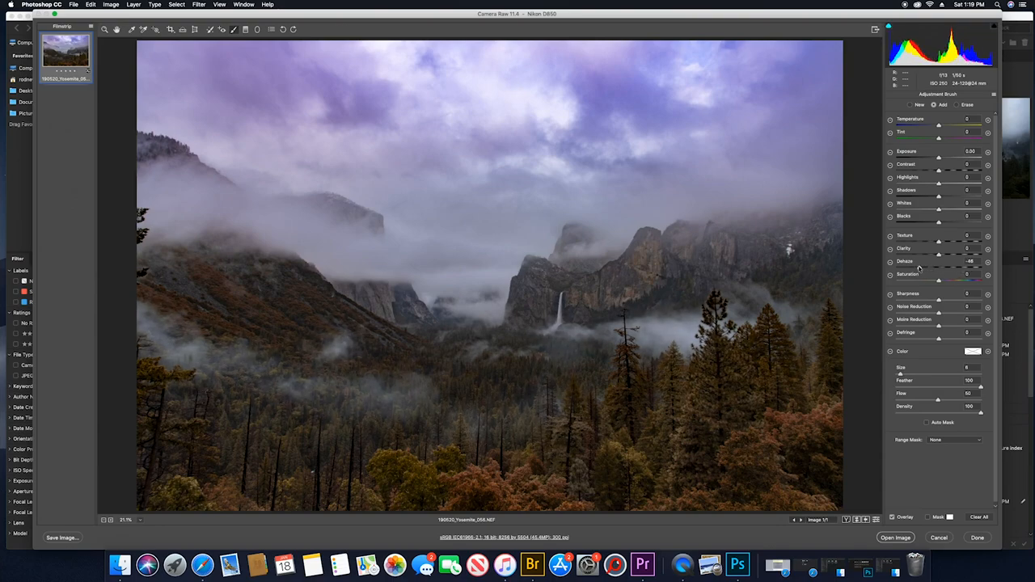
left_click_drag(919, 269, 919, 269)
left_click_drag(941, 209, 944, 185)
Step: Compare the original and edited photo side by side
left_click(846, 520)
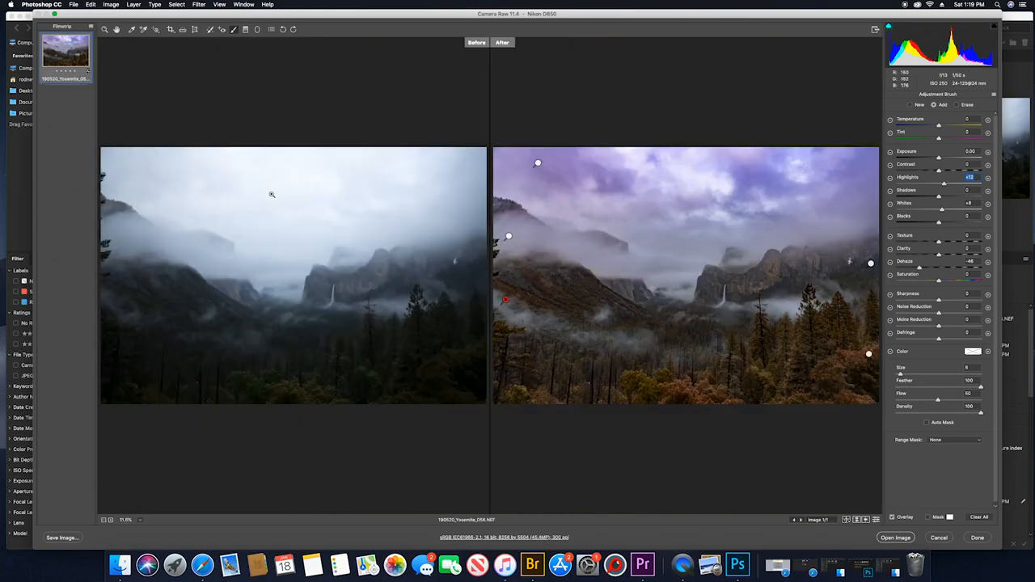